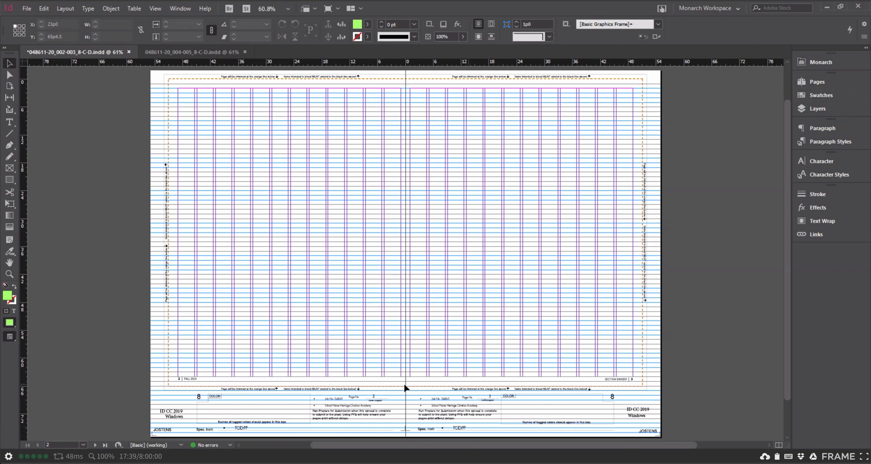
- Open the A-Document Master spread for editing and select its left-page and right-page folio frames in turn
{"action": "left_click", "coordinate": [815, 80]}
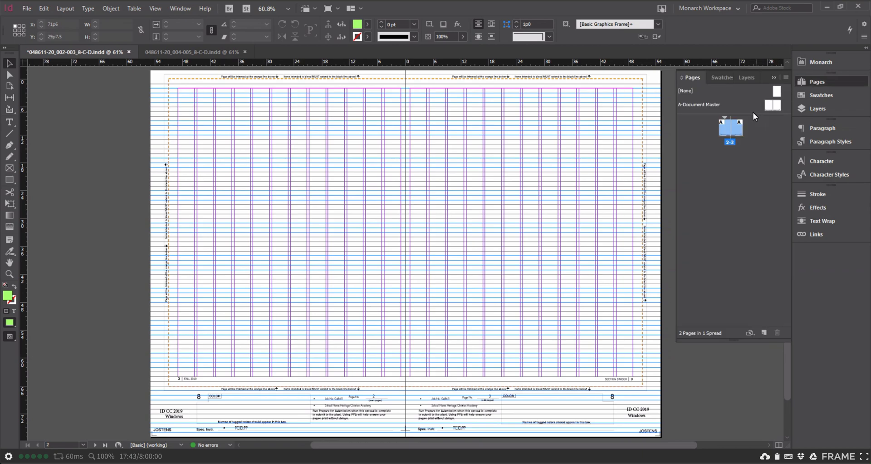
{"action": "double_click", "coordinate": [771, 107]}
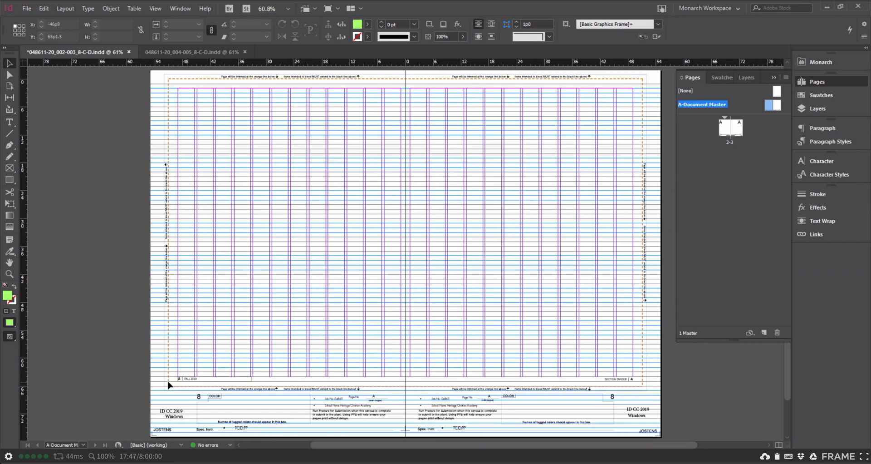
{"action": "left_click", "coordinate": [189, 381]}
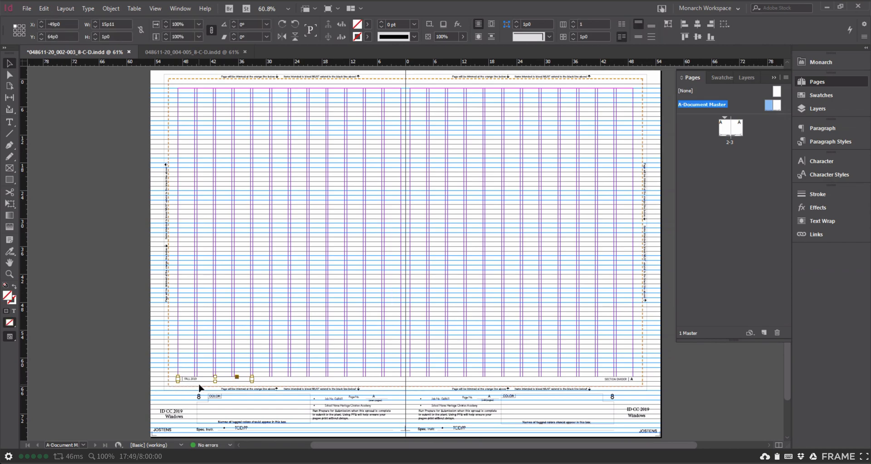
{"action": "left_click", "coordinate": [627, 382]}
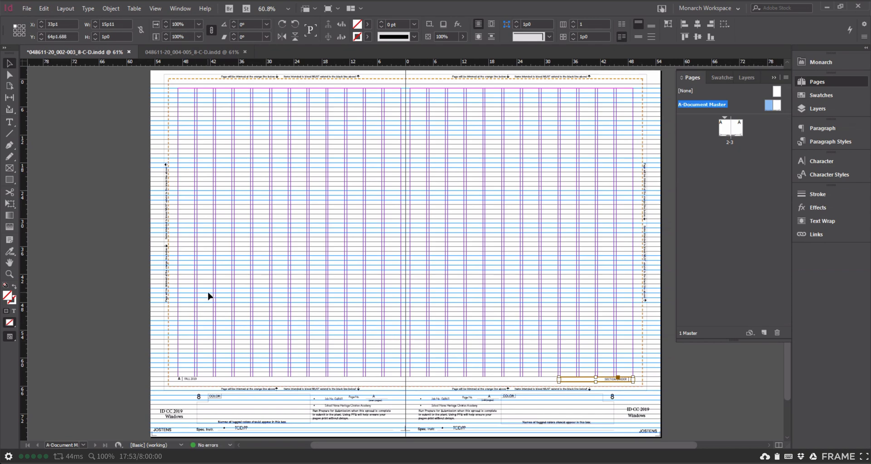
- Replace the section name in the right-page folio of the master with "THE YEAR YOU SEE CLEARLY"
{"action": "key", "text": "ctrl+equal"}
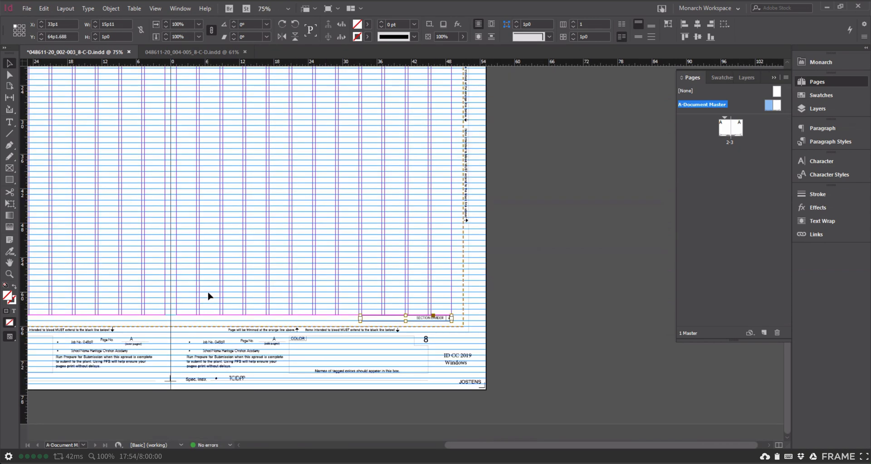
{"action": "double_click", "coordinate": [420, 319]}
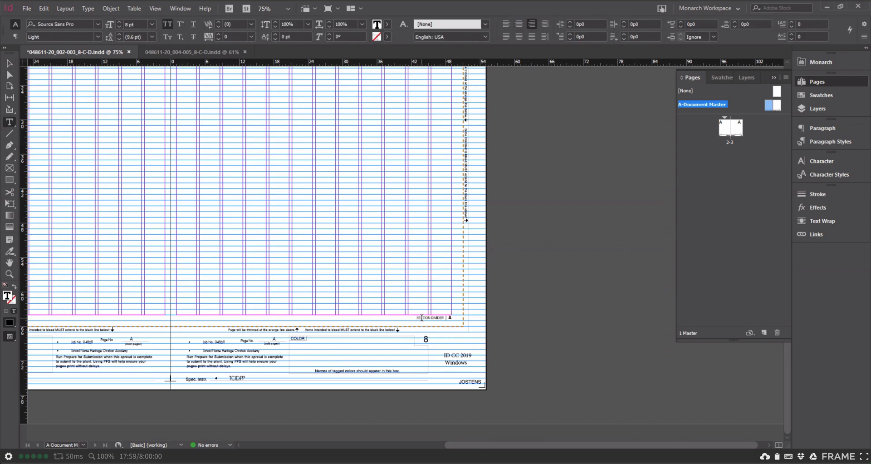
{"action": "double_click", "coordinate": [422, 317]}
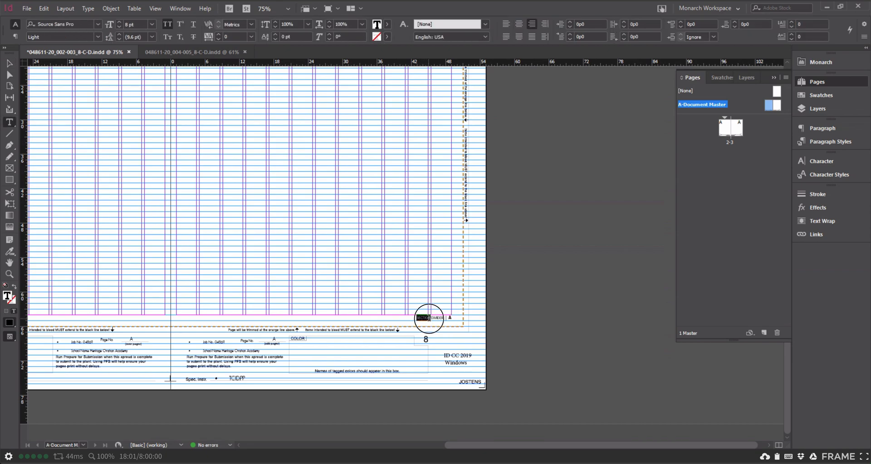
{"action": "left_click", "coordinate": [431, 318]}
{"action": "type", "text": "THE YEA"}
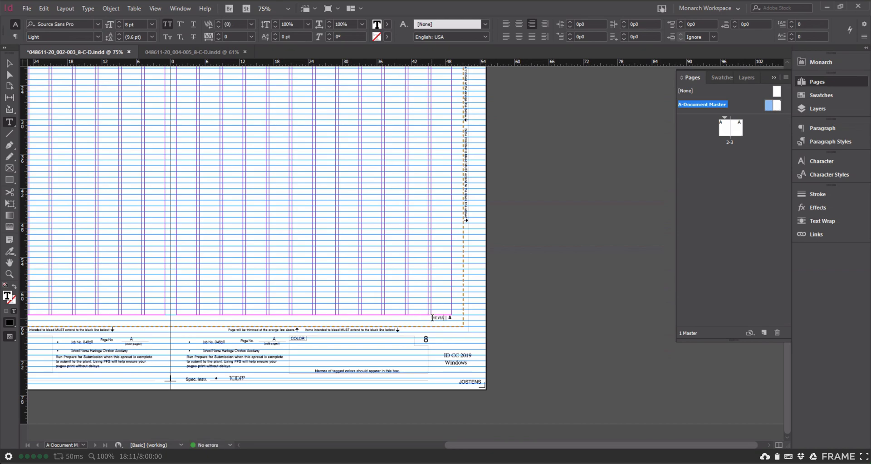
{"action": "type", "text": "R YOU SEE CLEARLY"}
- Replace the "FALL 2019" text in the left-page folio with "HCA 2019-2020" and save the document
{"action": "left_click_drag", "start_coordinate": [481, 446], "coordinate": [284, 458]}
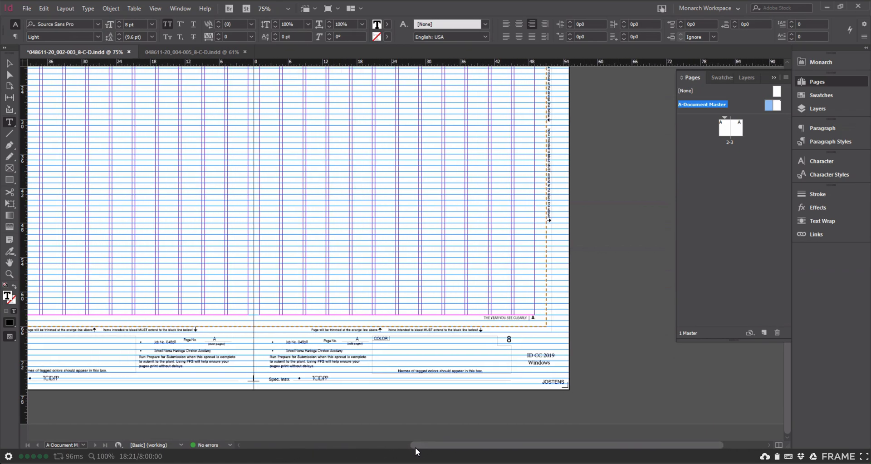
{"action": "left_click_drag", "start_coordinate": [405, 450], "coordinate": [291, 448]}
{"action": "left_click", "coordinate": [289, 318]}
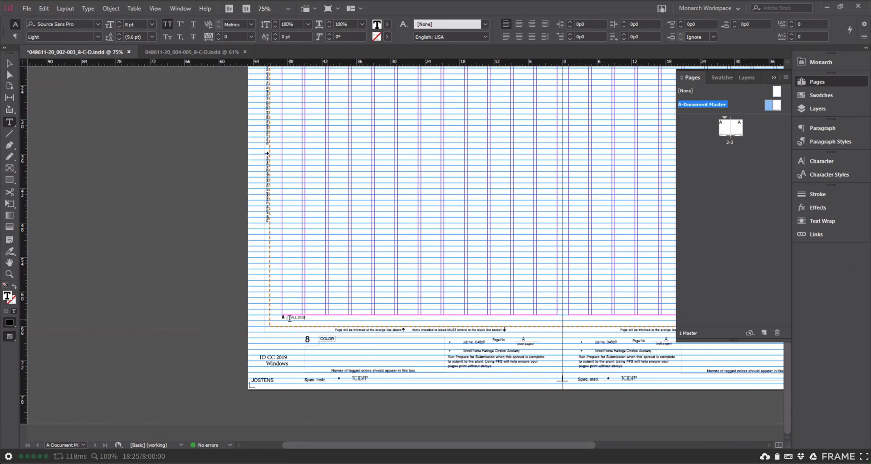
{"action": "left_click", "coordinate": [329, 319]}
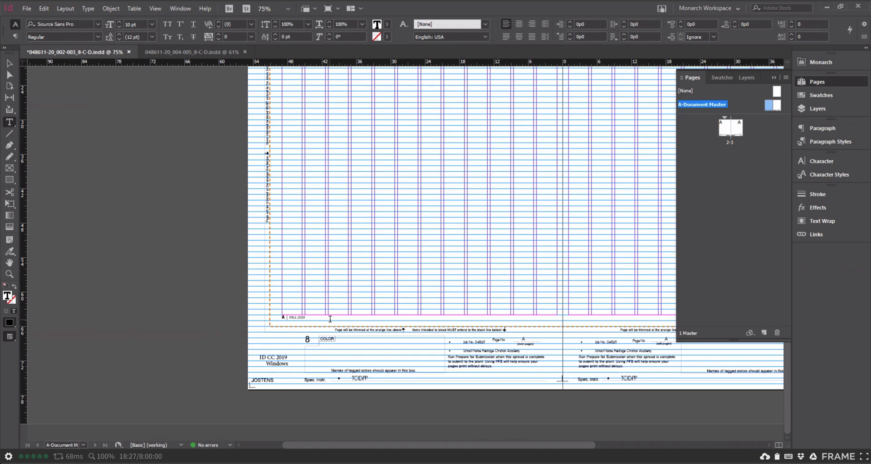
{"action": "left_click", "coordinate": [310, 318]}
{"action": "left_click_drag", "start_coordinate": [309, 318], "coordinate": [290, 316]}
{"action": "type", "text": "HC"}
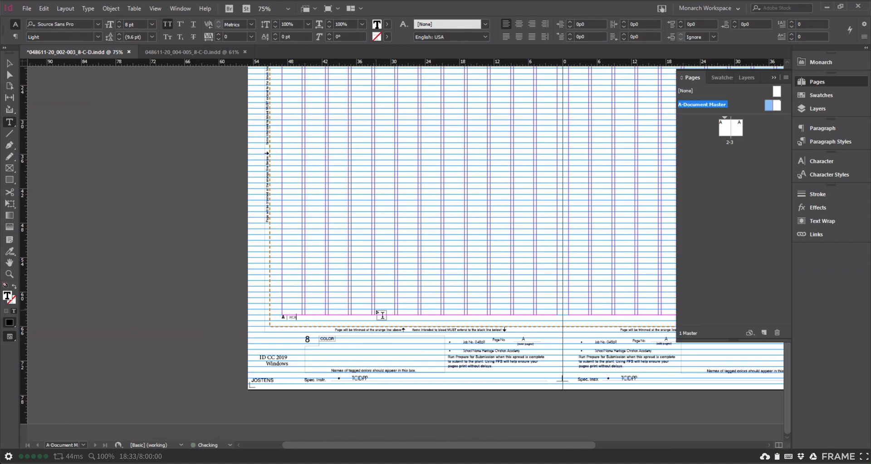
{"action": "type", "text": "A 2019-2020"}
{"action": "key", "text": "ctrl+s"}
- Draw a rectangular image frame across the whole master spread out to the bleed line, about 104p0 wide by 68p0.6 high
{"action": "left_click_drag", "start_coordinate": [489, 447], "coordinate": [574, 440]}
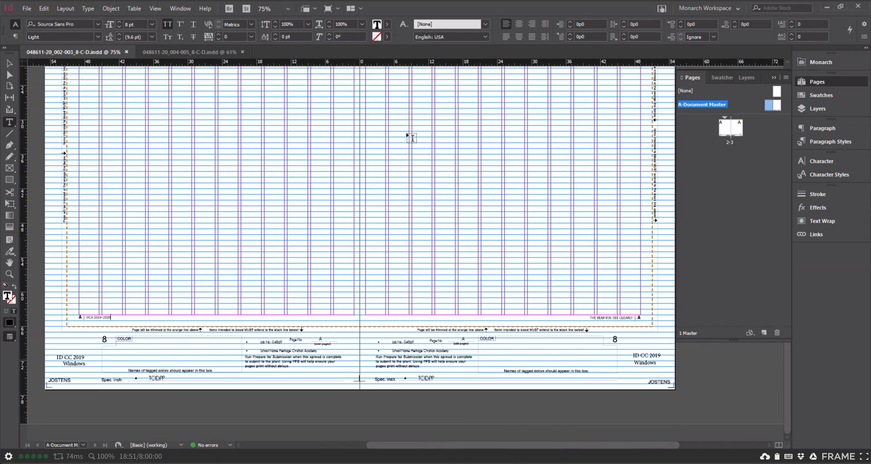
{"action": "left_click", "coordinate": [156, 9]}
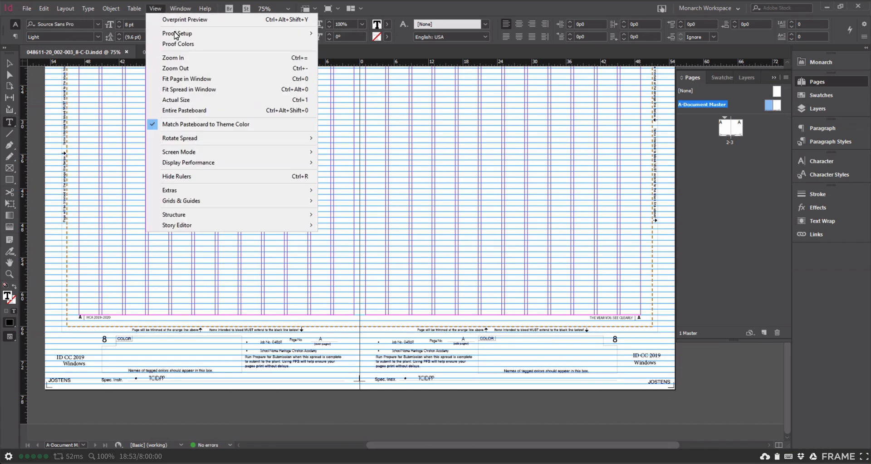
{"action": "left_click", "coordinate": [194, 91]}
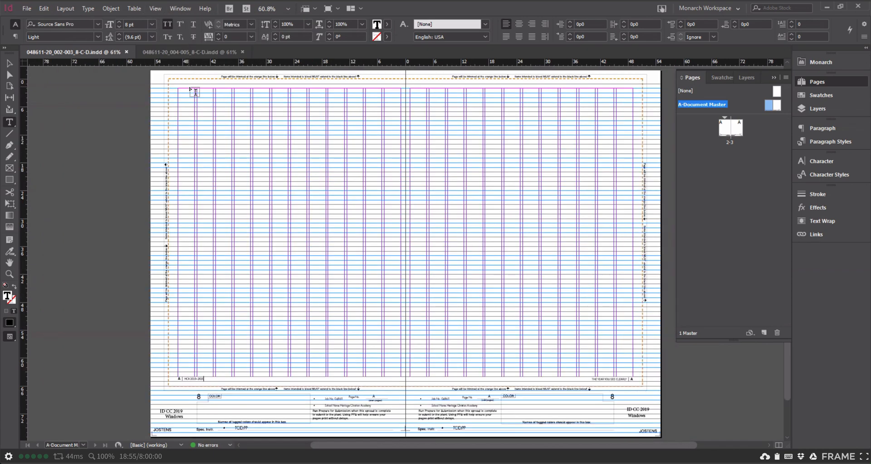
{"action": "left_click", "coordinate": [9, 168]}
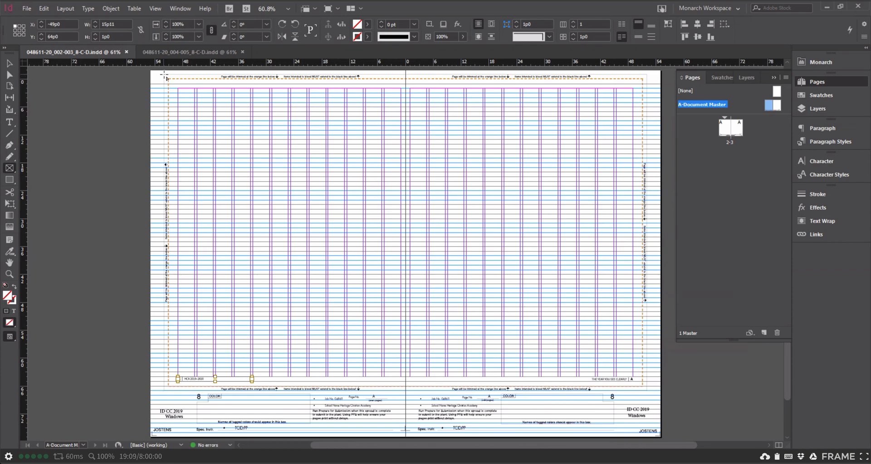
{"action": "left_click_drag", "start_coordinate": [164, 75], "coordinate": [649, 393]}
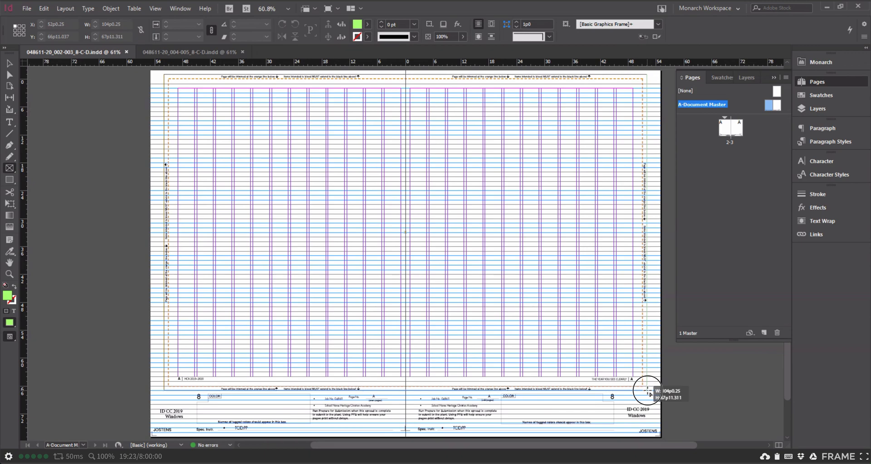
{"action": "left_click_drag", "start_coordinate": [649, 393], "coordinate": [649, 393]}
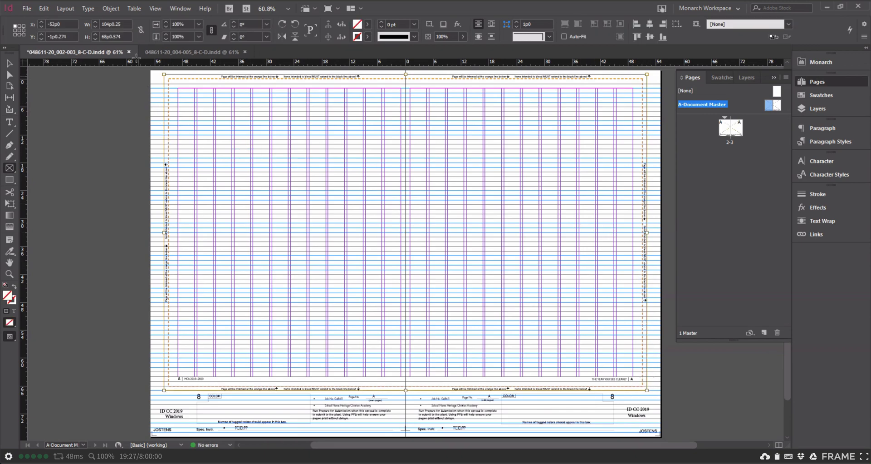
- Send the spread-wide image frame to the back and give it the default 1 pt black stroke with no fill
{"action": "left_click", "coordinate": [110, 9]}
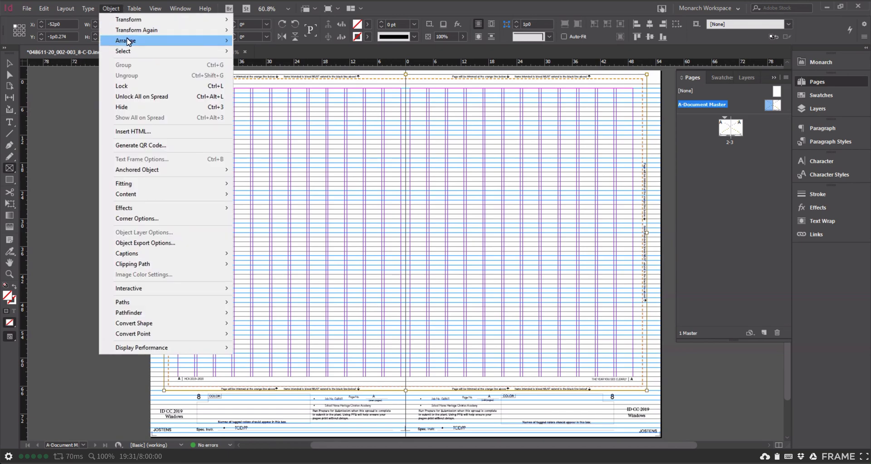
{"action": "mouse_move", "coordinate": [131, 41]}
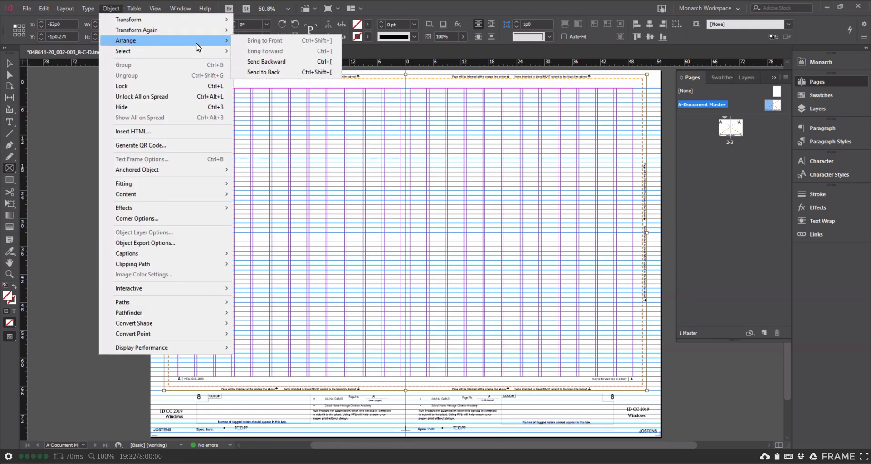
{"action": "left_click", "coordinate": [270, 74]}
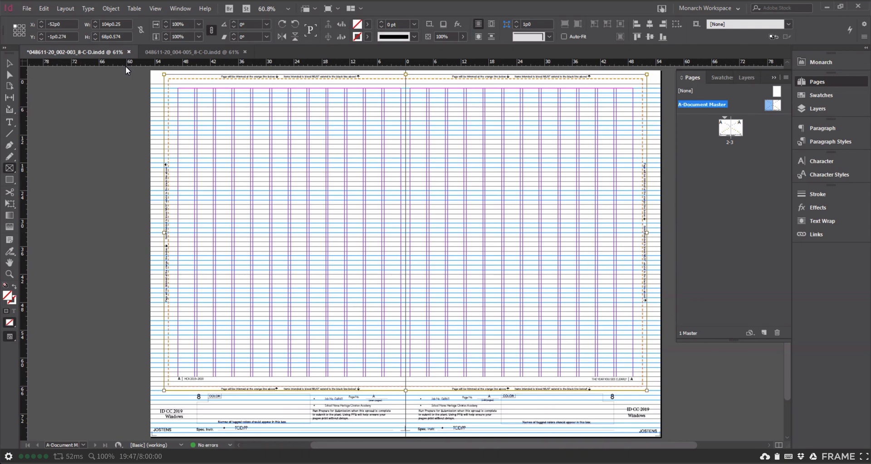
{"action": "key", "text": "d"}
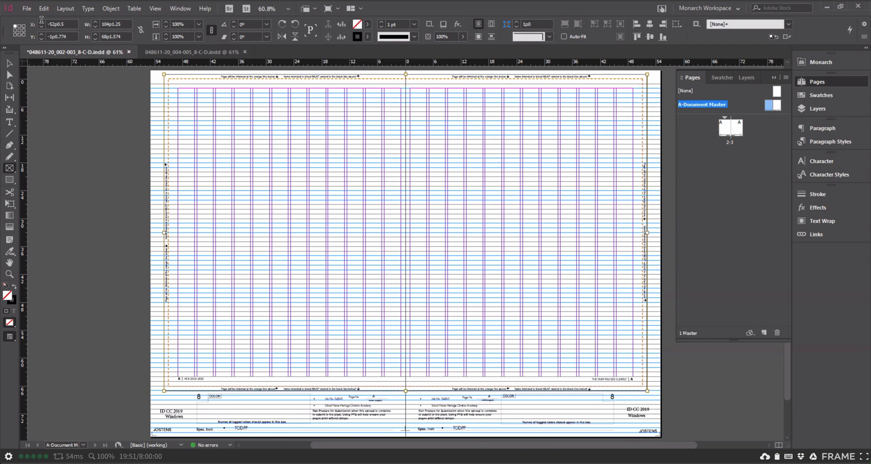
- Place SYATP 1.jpg from the Images folder of Deadline 00, 002-003 into the spread-wide frame
{"action": "left_click", "coordinate": [27, 9]}
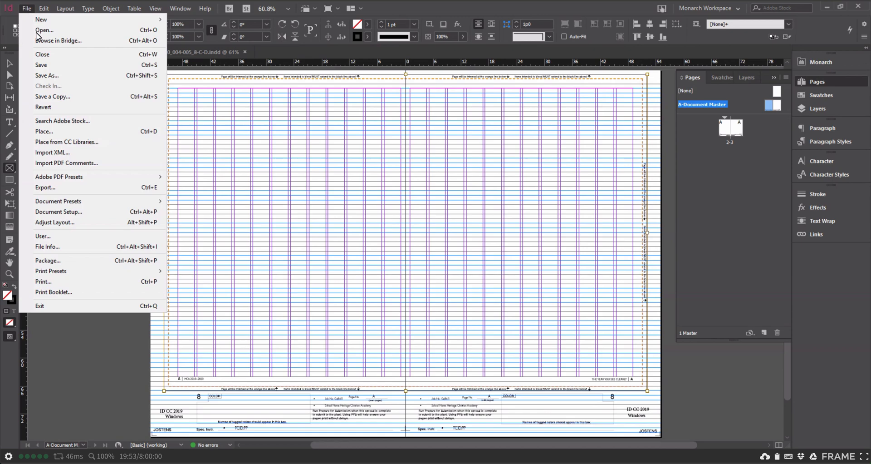
{"action": "left_click", "coordinate": [44, 132]}
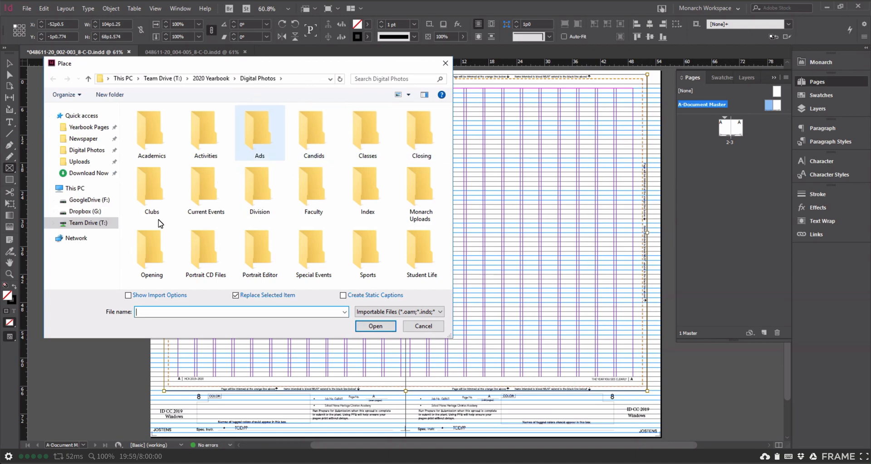
{"action": "left_click", "coordinate": [90, 131]}
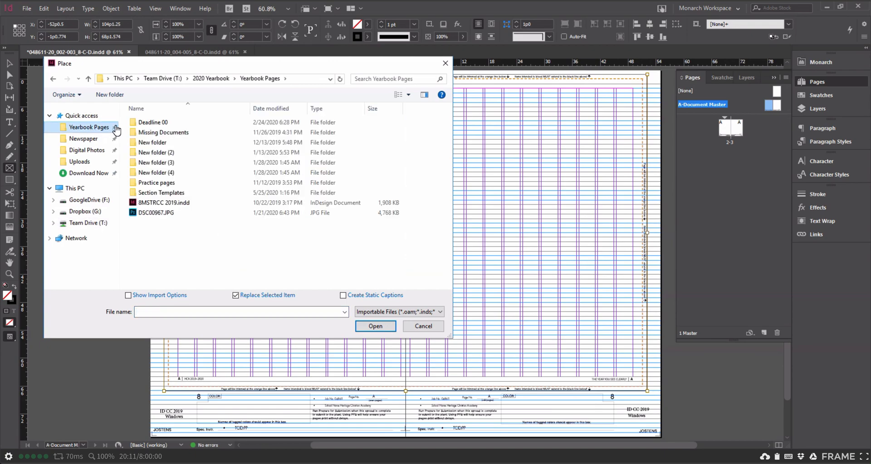
{"action": "double_click", "coordinate": [154, 123]}
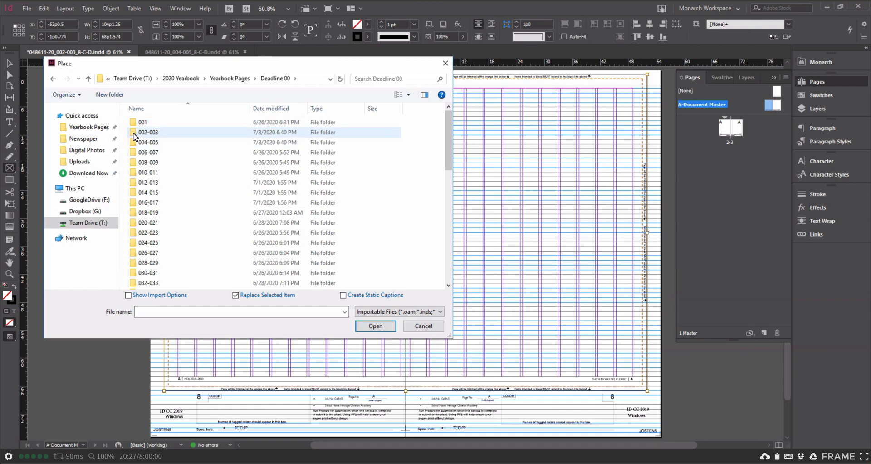
{"action": "double_click", "coordinate": [135, 133]}
{"action": "left_click", "coordinate": [135, 123]}
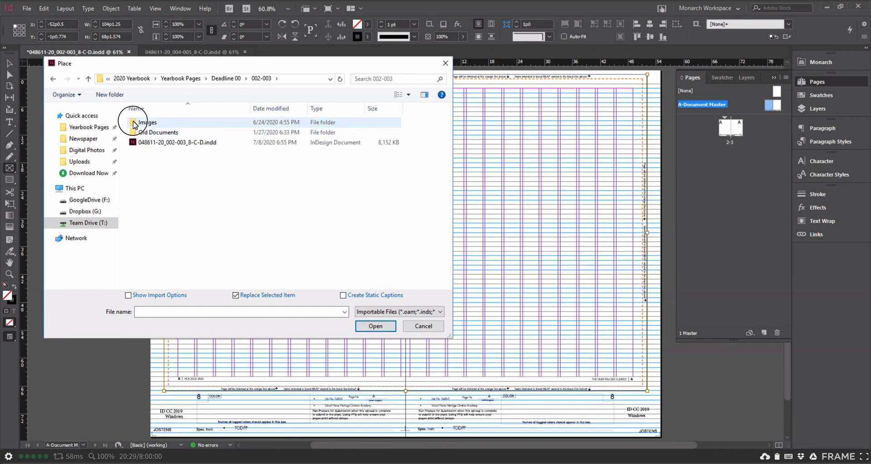
{"action": "double_click", "coordinate": [135, 123]}
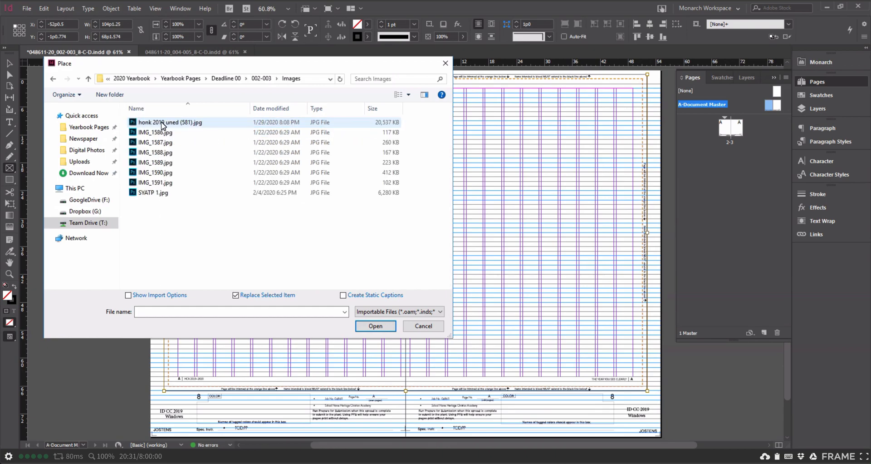
{"action": "left_click", "coordinate": [151, 192]}
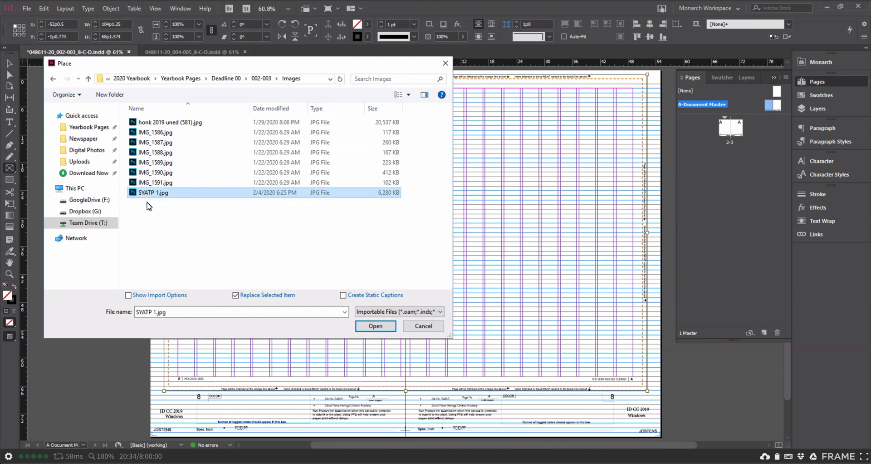
{"action": "left_click", "coordinate": [375, 326]}
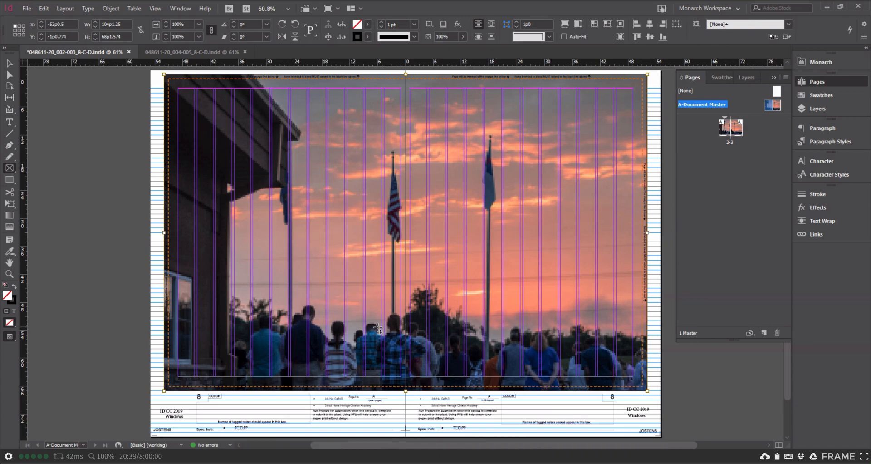
- Select both folio text frames at the foot of the master spread and set their text colour to white (ffffff)
{"action": "left_click", "coordinate": [8, 67]}
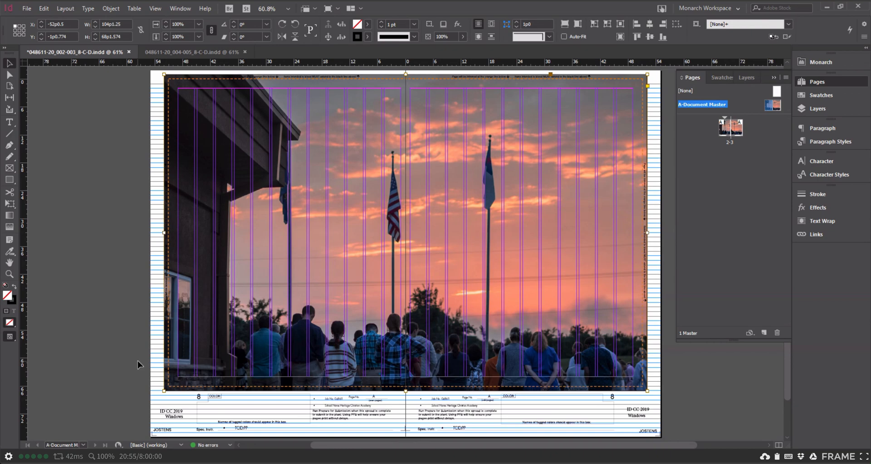
{"action": "key", "text": "ctrl+equal"}
{"action": "key", "text": "ctrl+equal"}
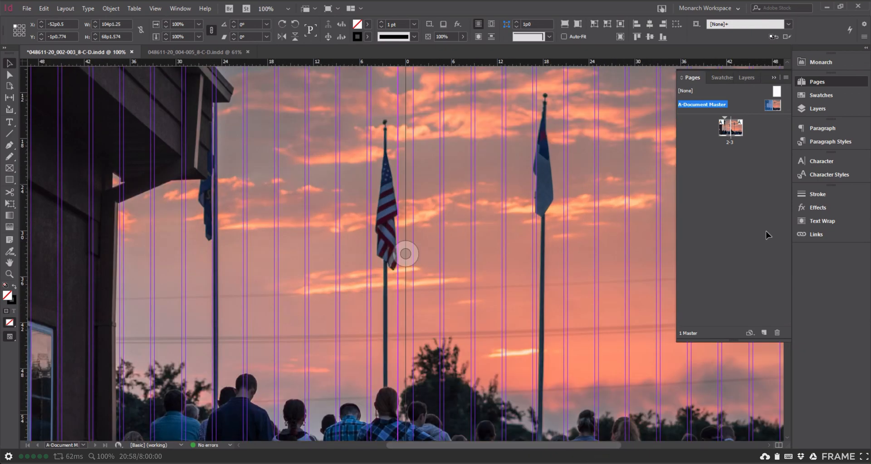
{"action": "left_click", "coordinate": [774, 78]}
{"action": "left_click_drag", "start_coordinate": [789, 160], "coordinate": [788, 246]}
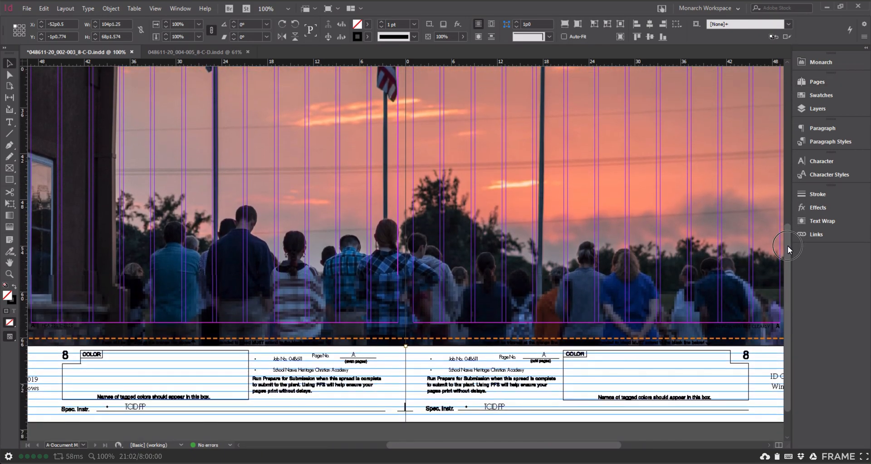
{"action": "left_click", "coordinate": [764, 331]}
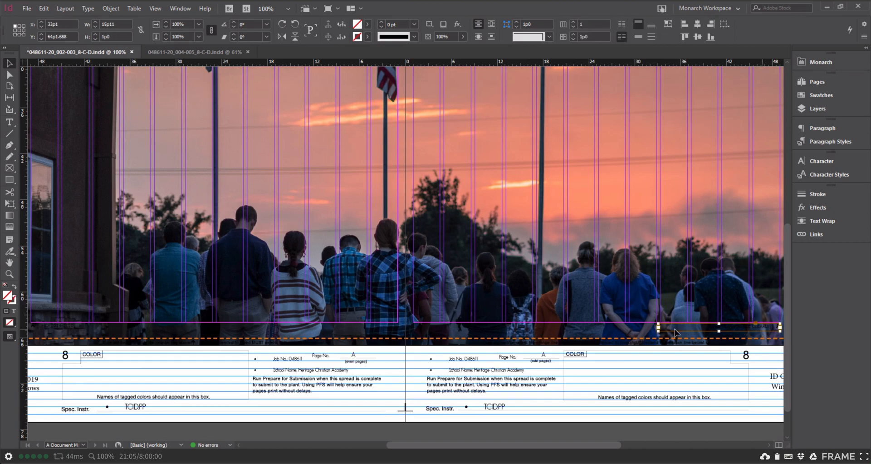
{"action": "left_click", "coordinate": [70, 329], "text": "shift"}
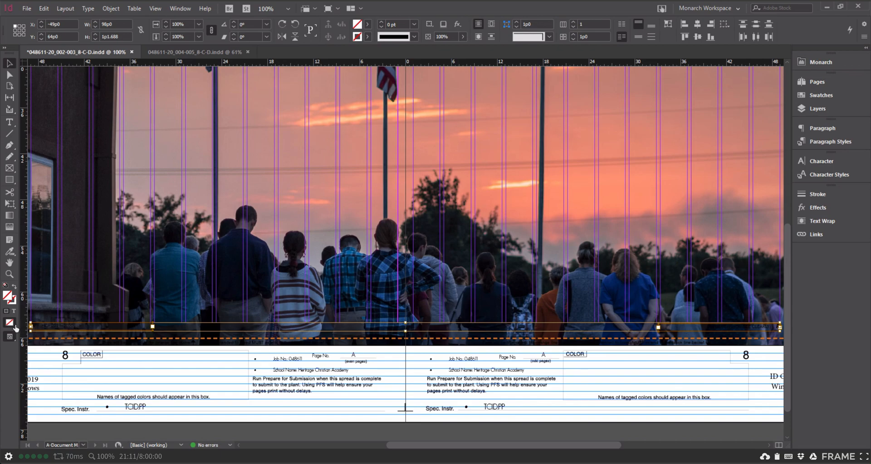
{"action": "left_click", "coordinate": [14, 311]}
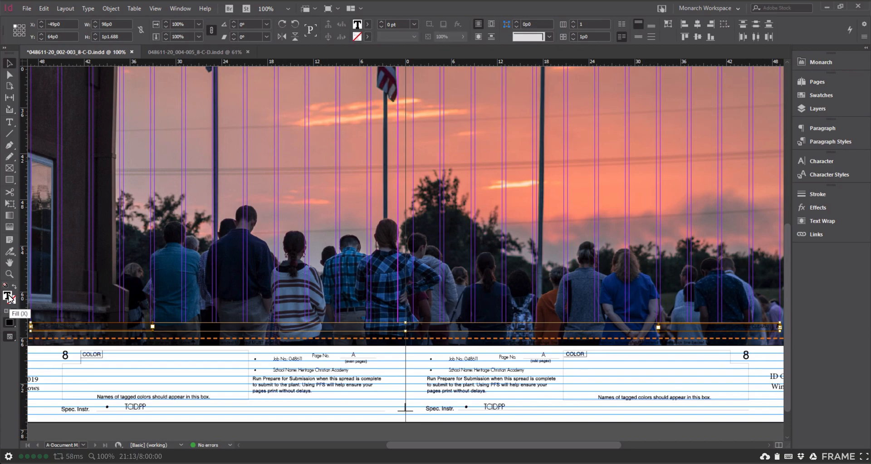
{"action": "double_click", "coordinate": [7, 297]}
{"action": "left_click", "coordinate": [527, 296]}
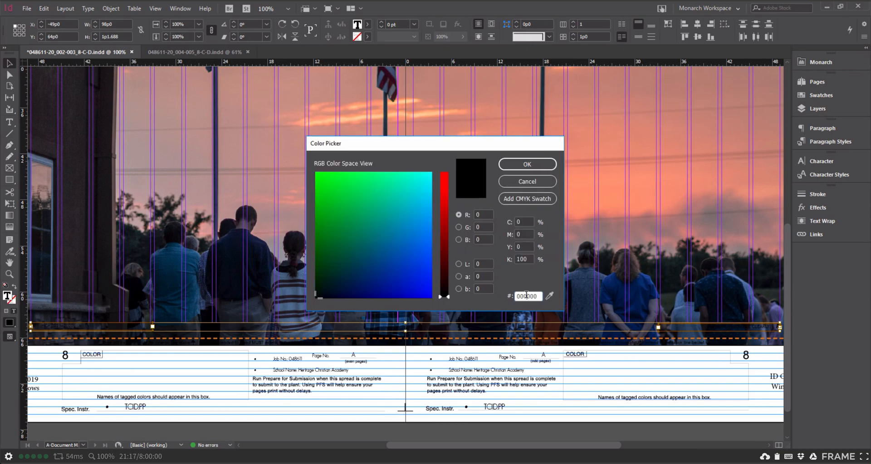
{"action": "type", "text": "ff0000"}
{"action": "type", "text": "ffffff"}
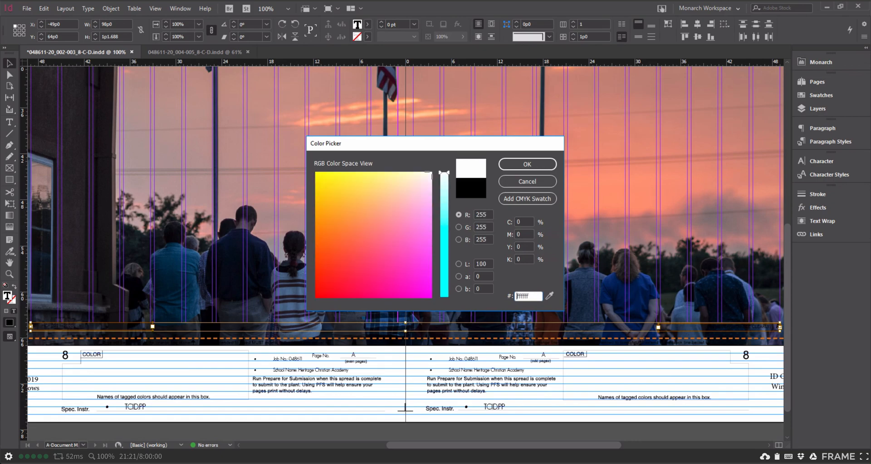
{"action": "left_click", "coordinate": [527, 163]}
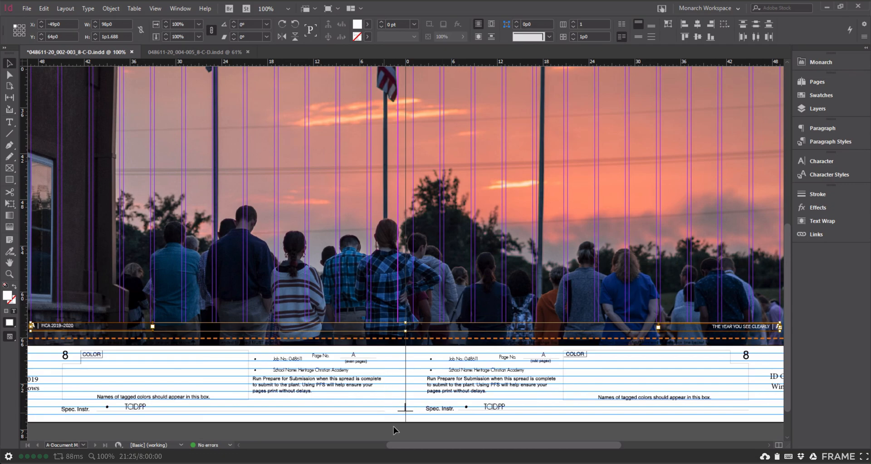
- Save the document after checking the recoloured folios on both pages
{"action": "mouse_move", "coordinate": [414, 447]}
{"action": "left_mouse_down"}
{"action": "mouse_move", "coordinate": [428, 447]}
{"action": "mouse_move", "coordinate": [415, 448]}
{"action": "left_mouse_up"}
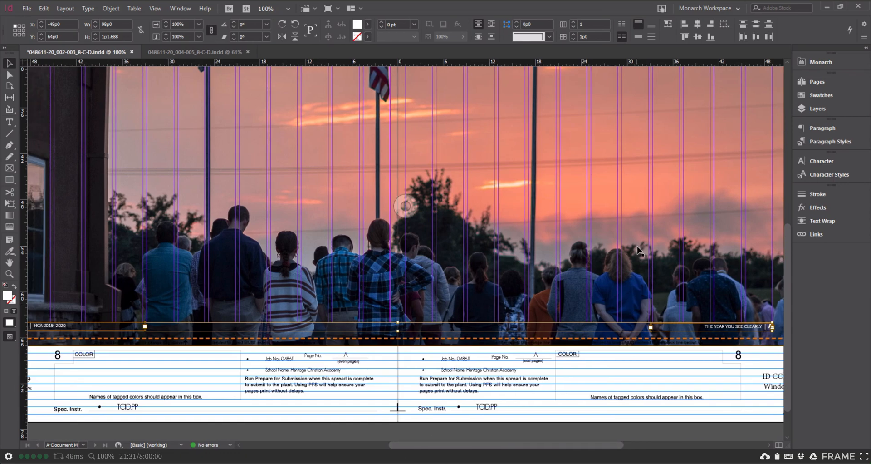
{"action": "key", "text": "ctrl+minus"}
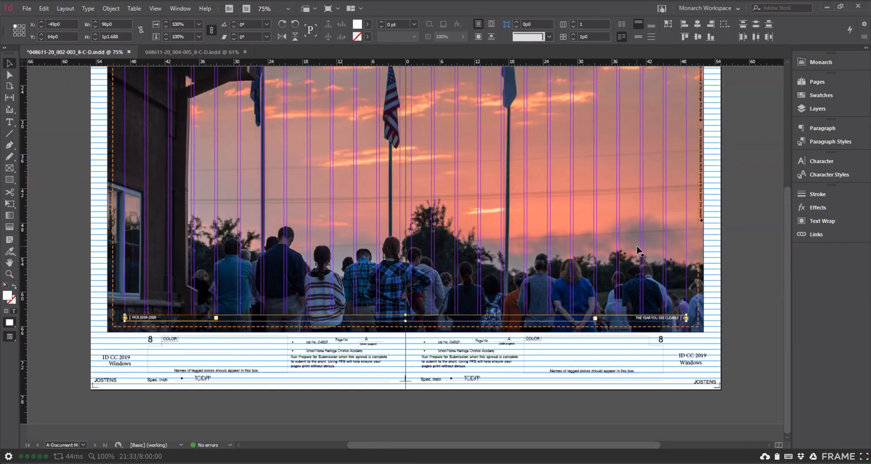
{"action": "left_click_drag", "start_coordinate": [786, 216], "coordinate": [789, 156]}
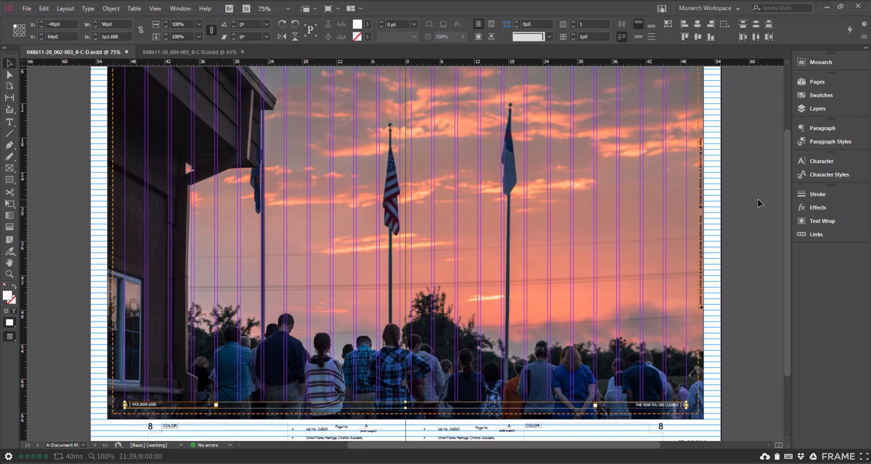
{"action": "left_click", "coordinate": [26, 8]}
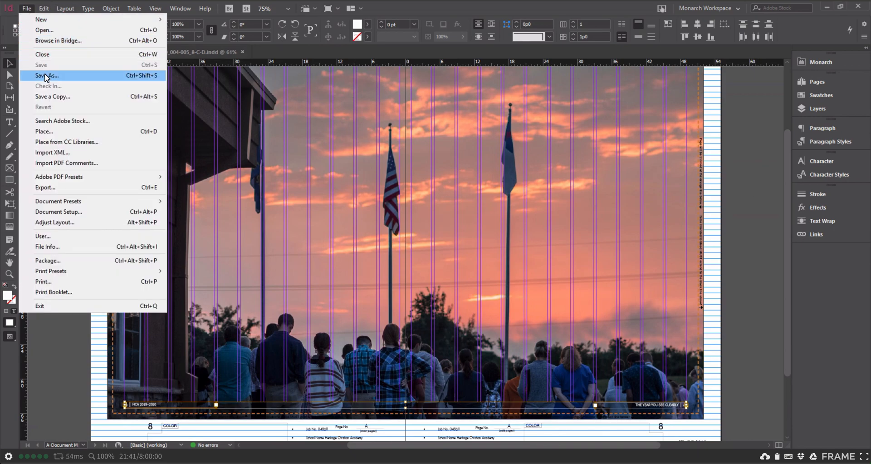
{"action": "left_click", "coordinate": [26, 9]}
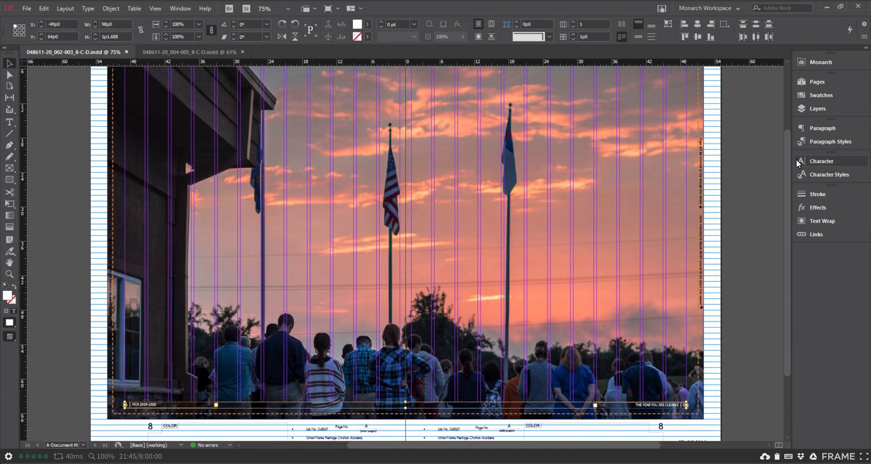
{"action": "left_click_drag", "start_coordinate": [788, 162], "coordinate": [785, 133]}
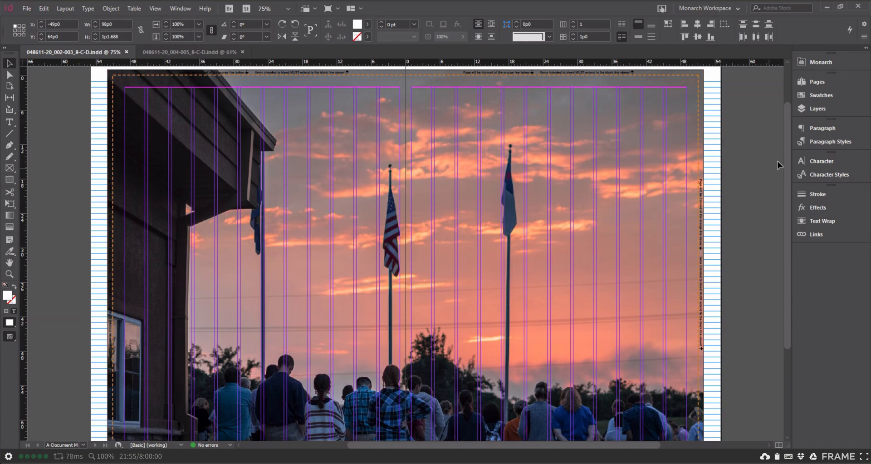
{"action": "left_click_drag", "start_coordinate": [789, 157], "coordinate": [790, 170]}
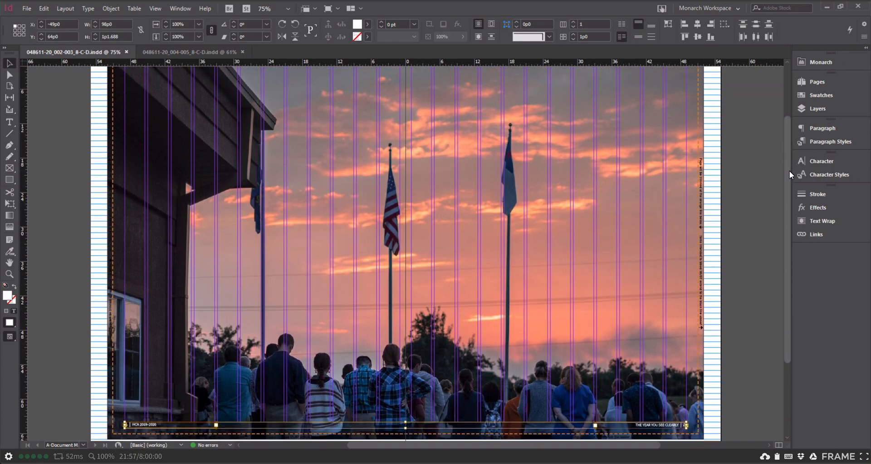